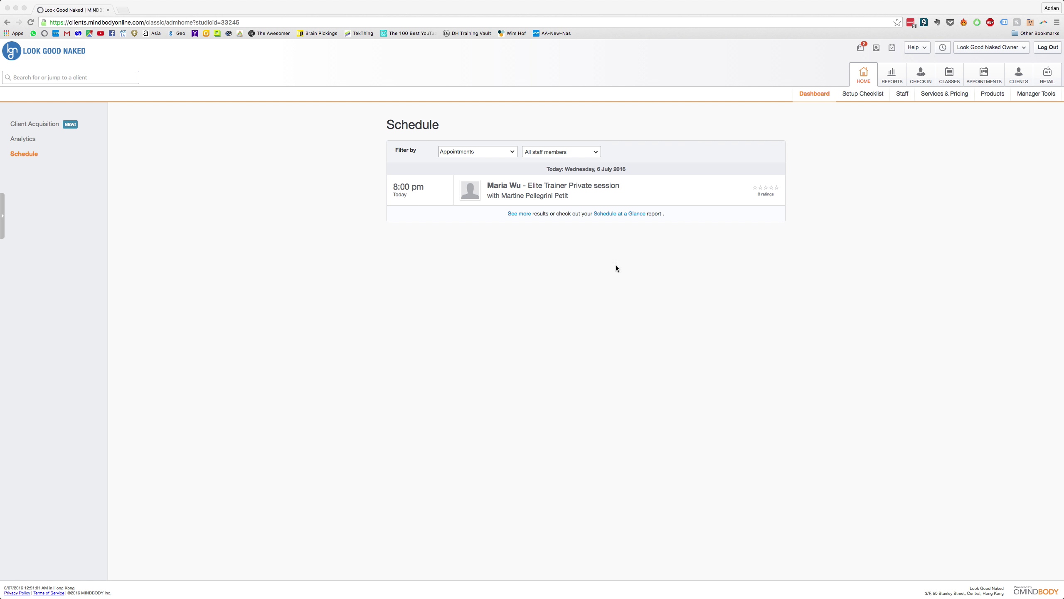
- Start a Retail Point of Sale ticket for client TEST TEST
click(1047, 77)
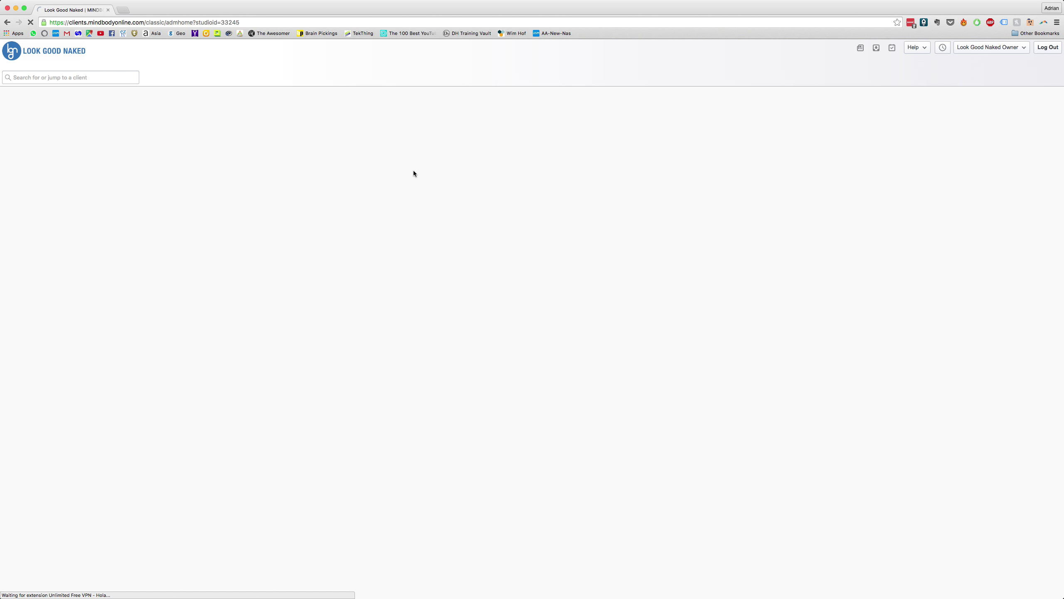
text(t)
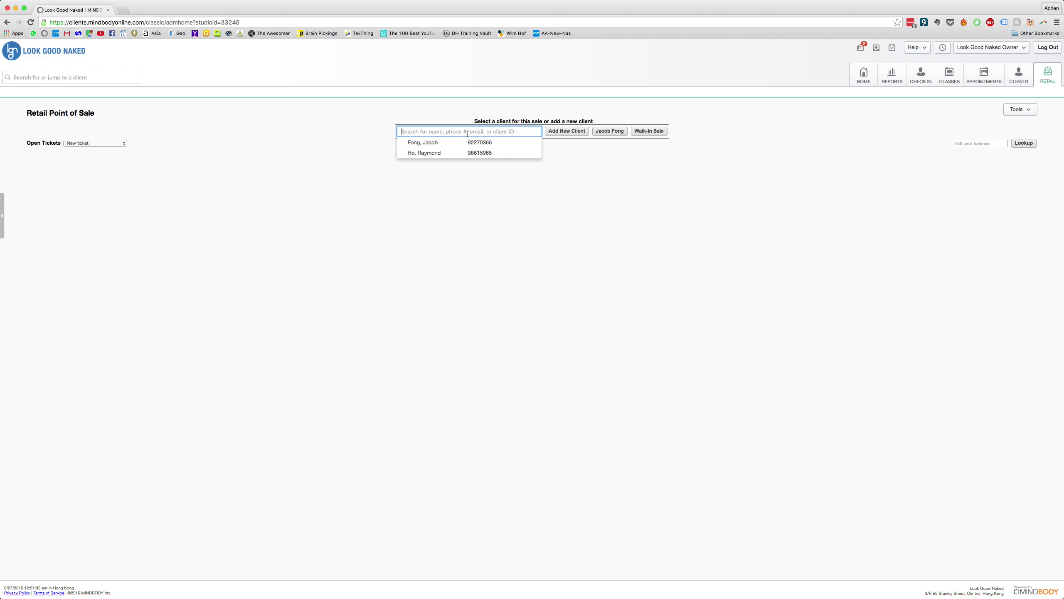
text(est)
key(Down)
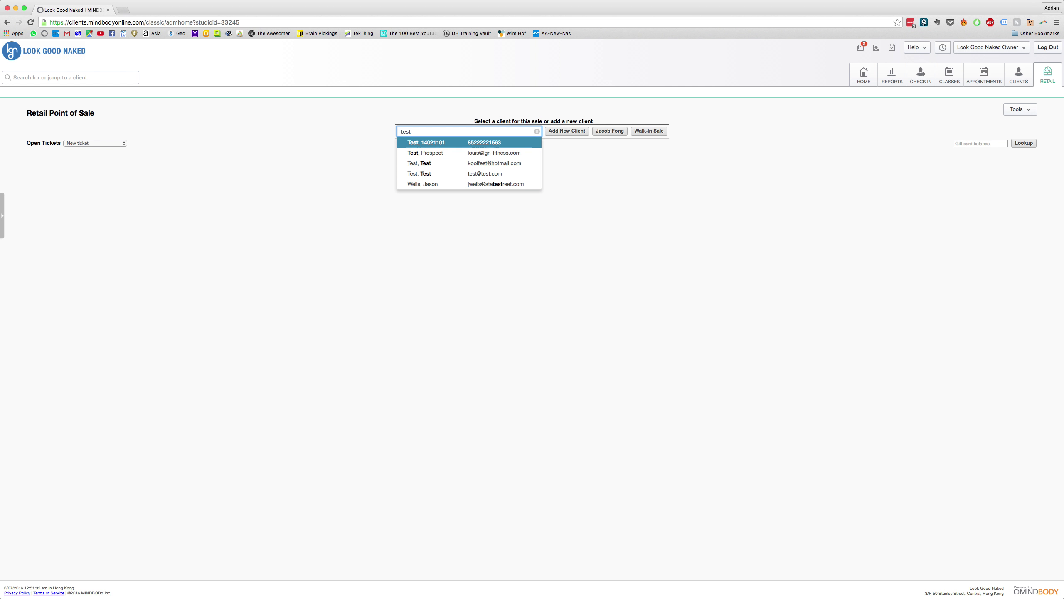
key(Down)
key(Return)
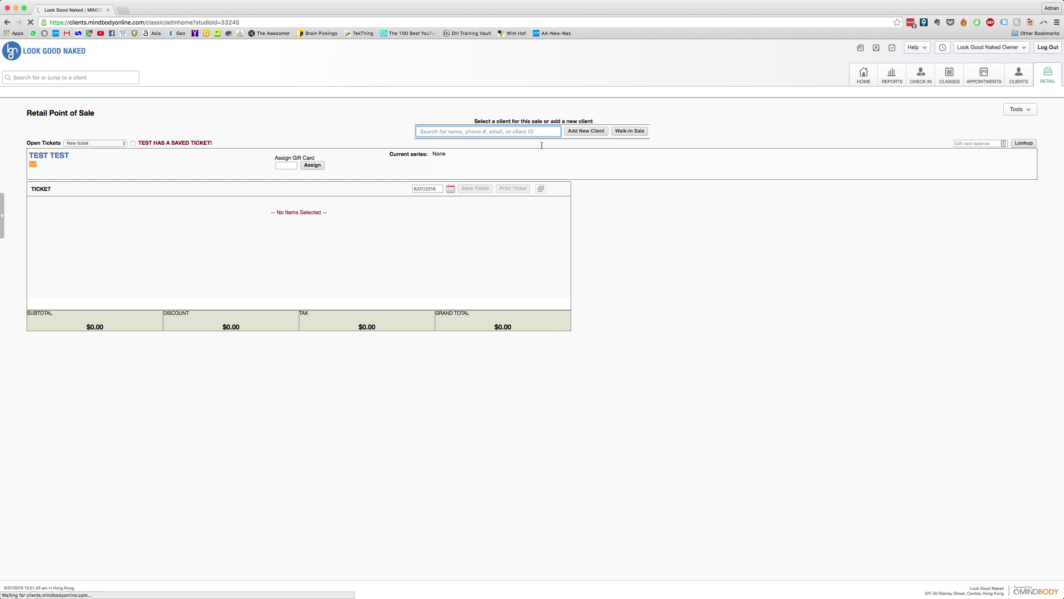
click(655, 214)
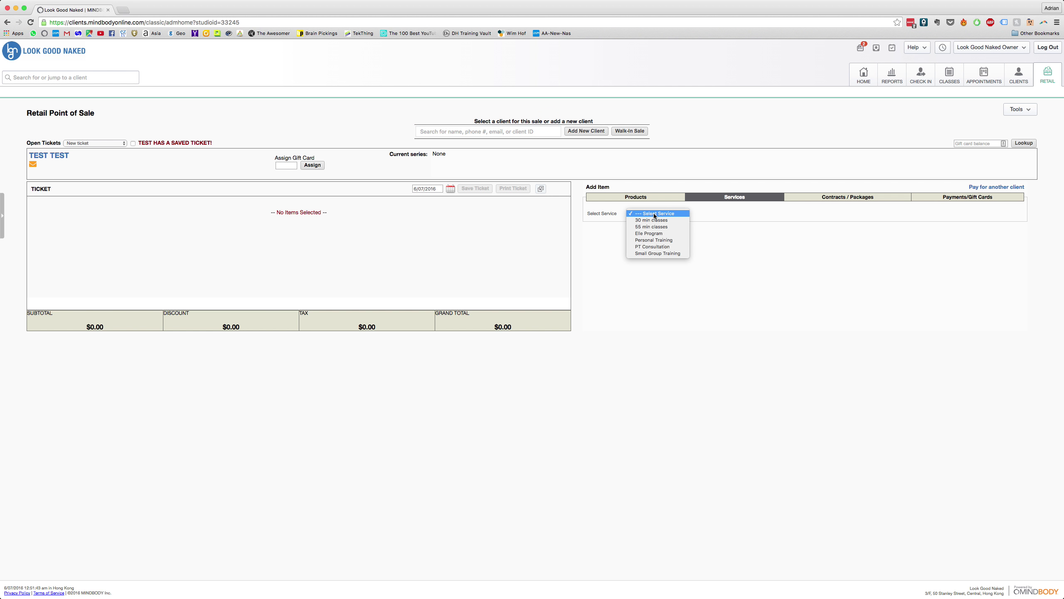
- Choose Personal Training as the service category to list its training items
click(668, 241)
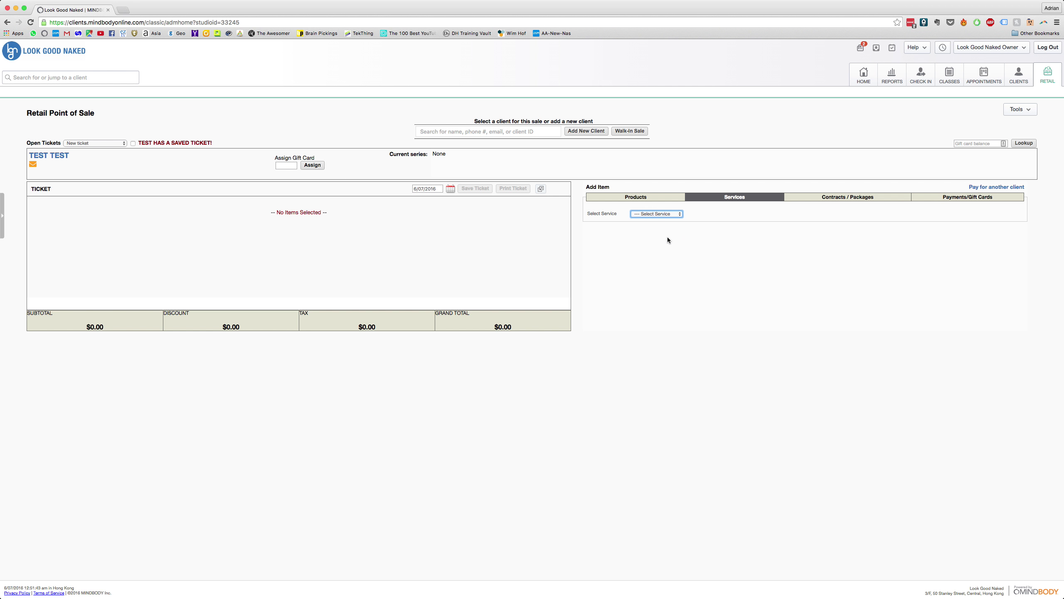
click(667, 214)
click(669, 215)
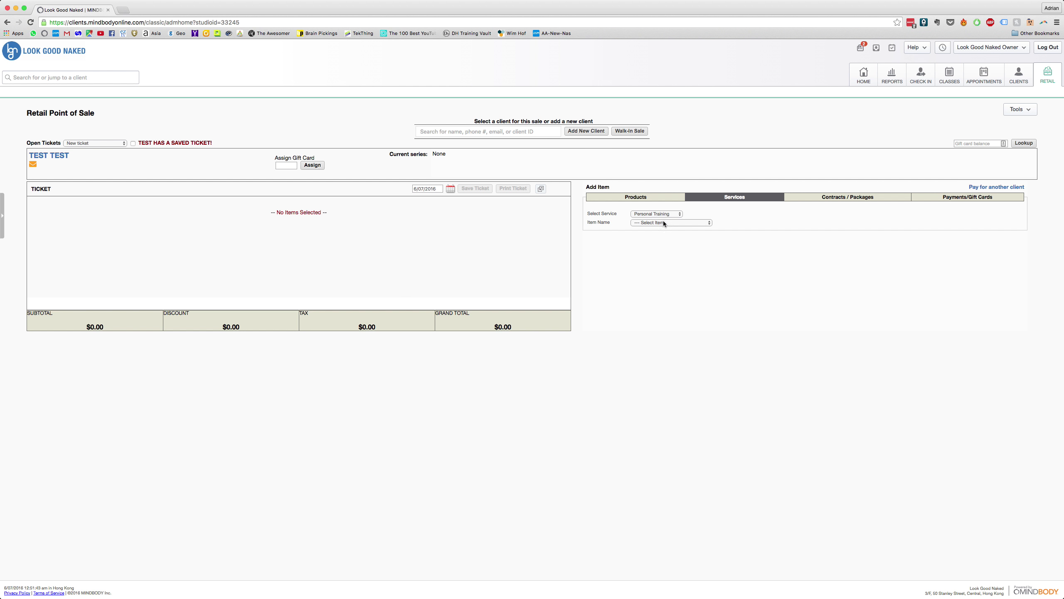
click(665, 221)
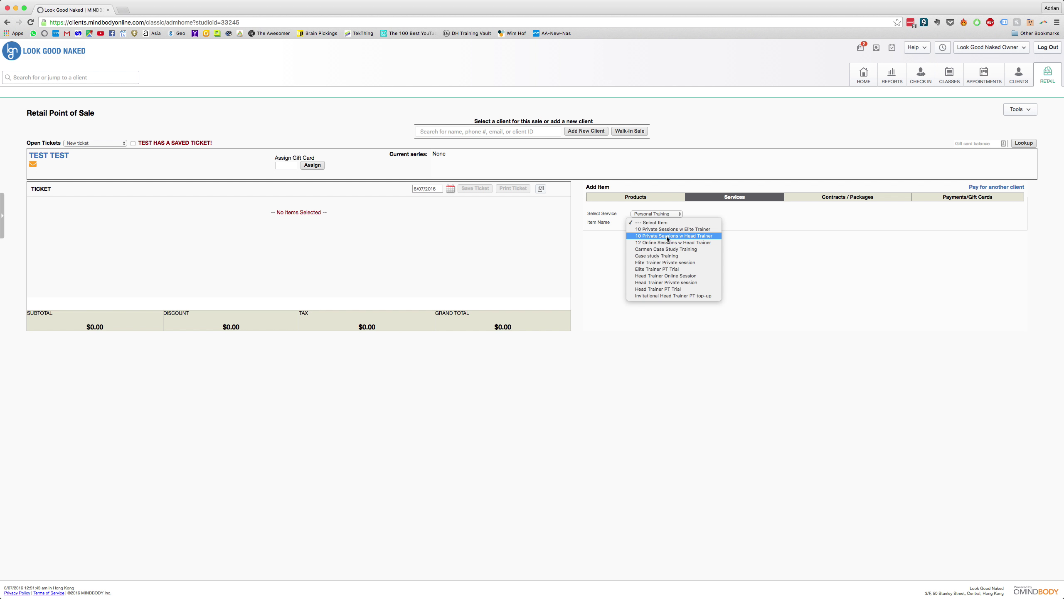
- Add 10 Private Sessions w Head Trainer at price 9,000.00 with session count 5
click(669, 236)
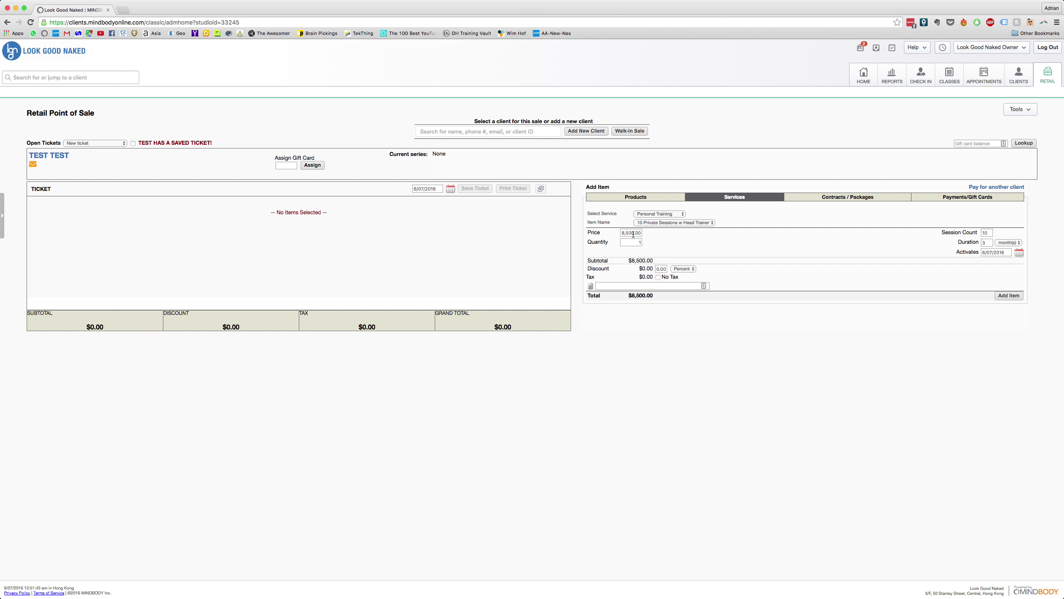
click(629, 233)
text(90)
click(986, 234)
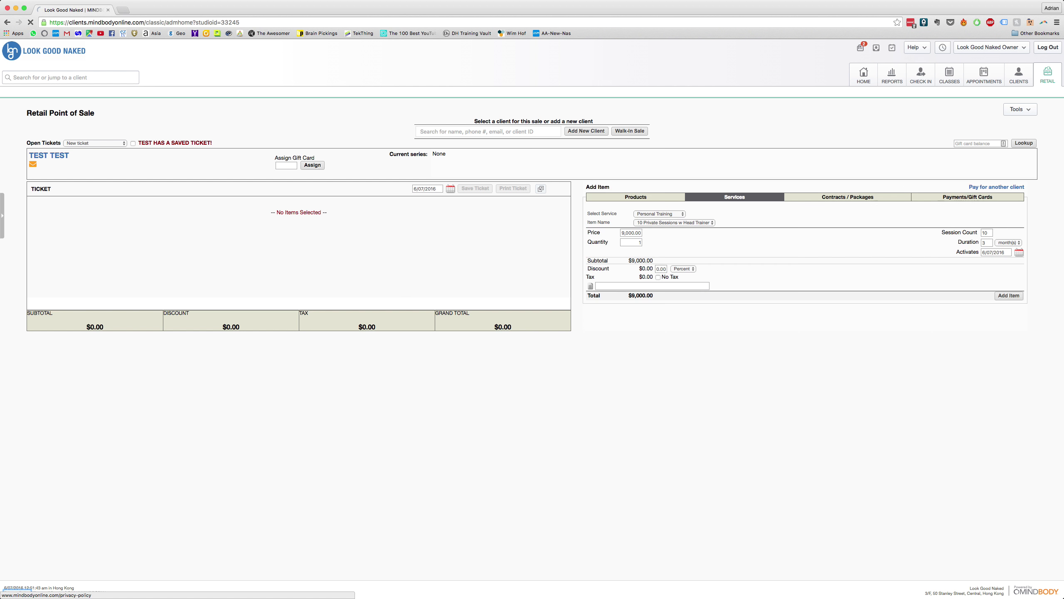
text(5)
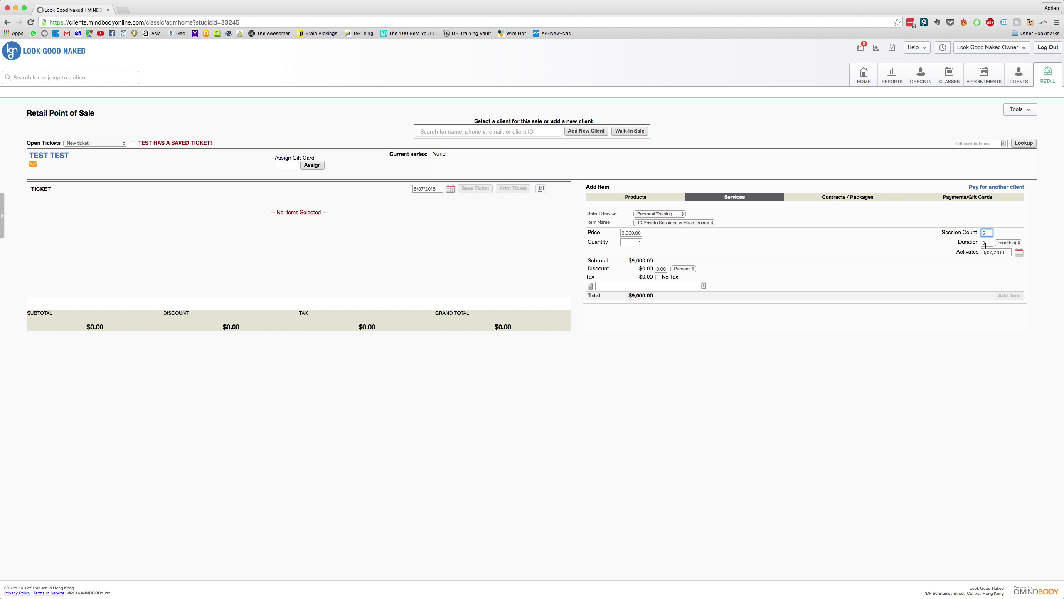
click(987, 243)
click(1014, 296)
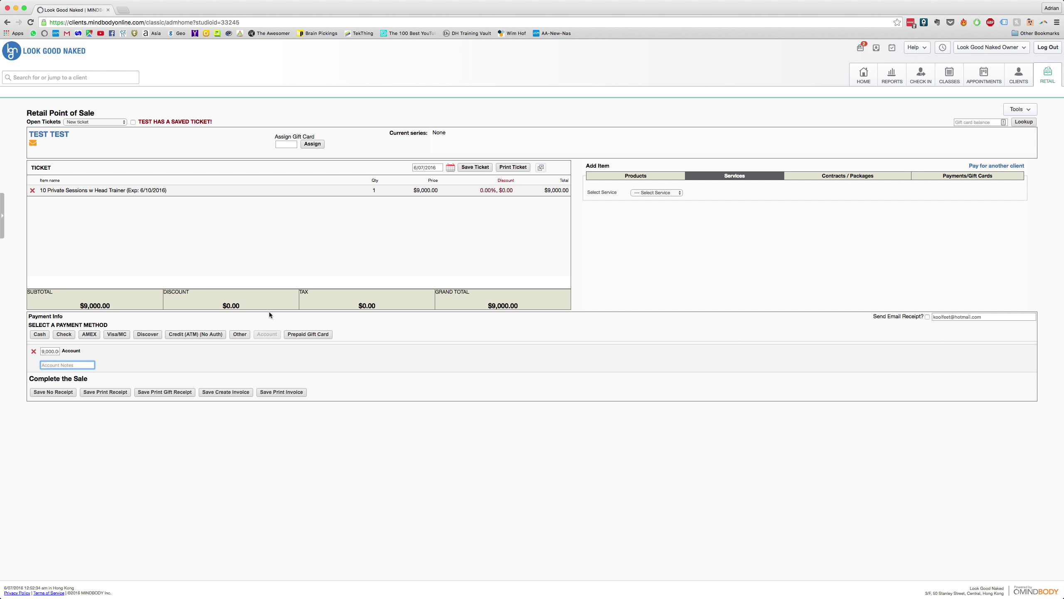
- Save the $9,000.00 account-paid sale with a printable invoice
click(280, 392)
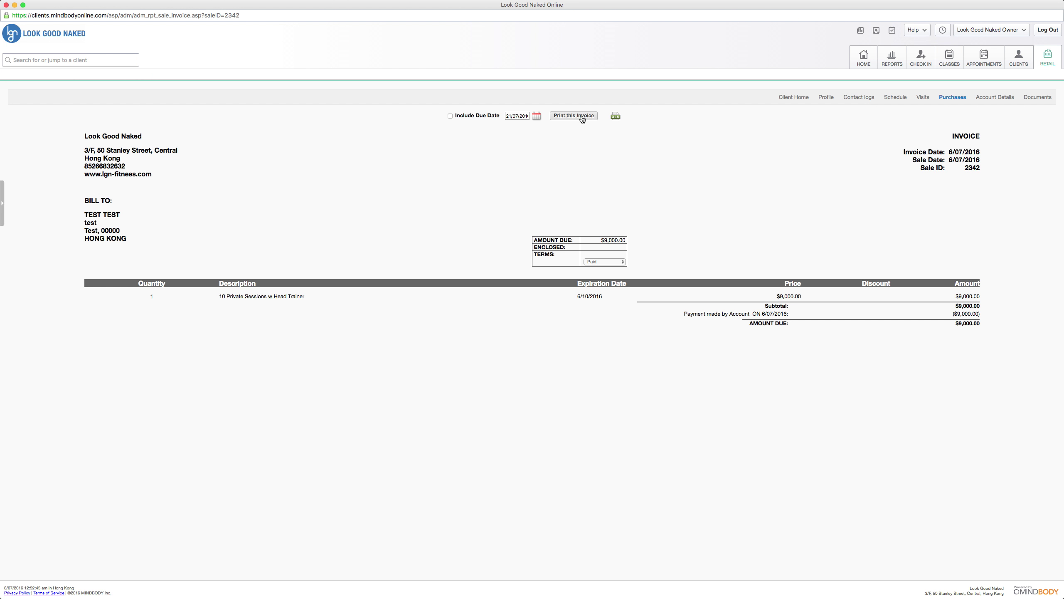
- Download the TEST TEST invoice as Invoice.PDF and show it in Finder
click(582, 116)
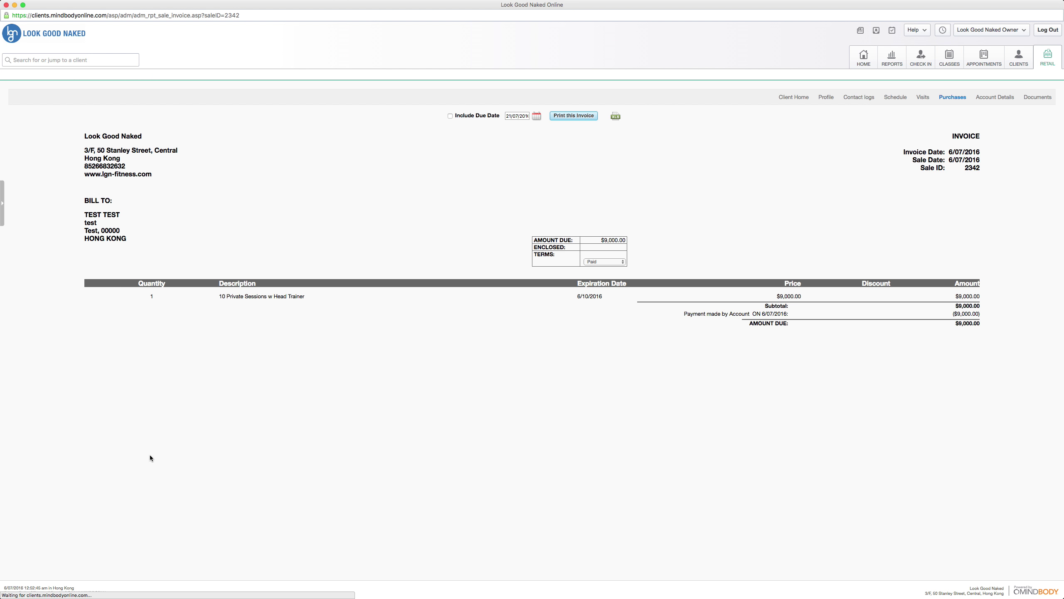
click(84, 589)
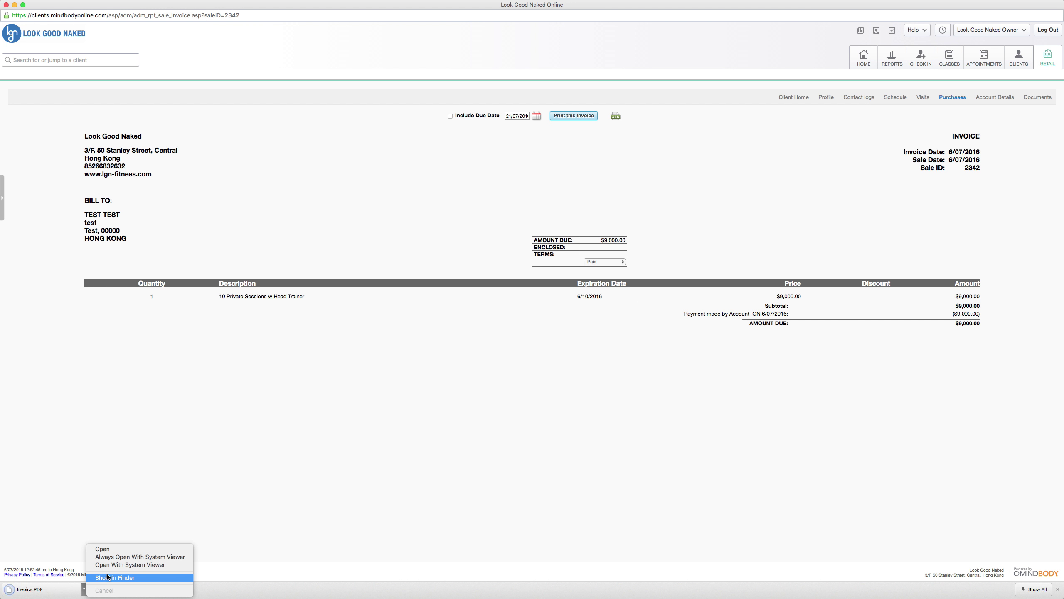
click(108, 577)
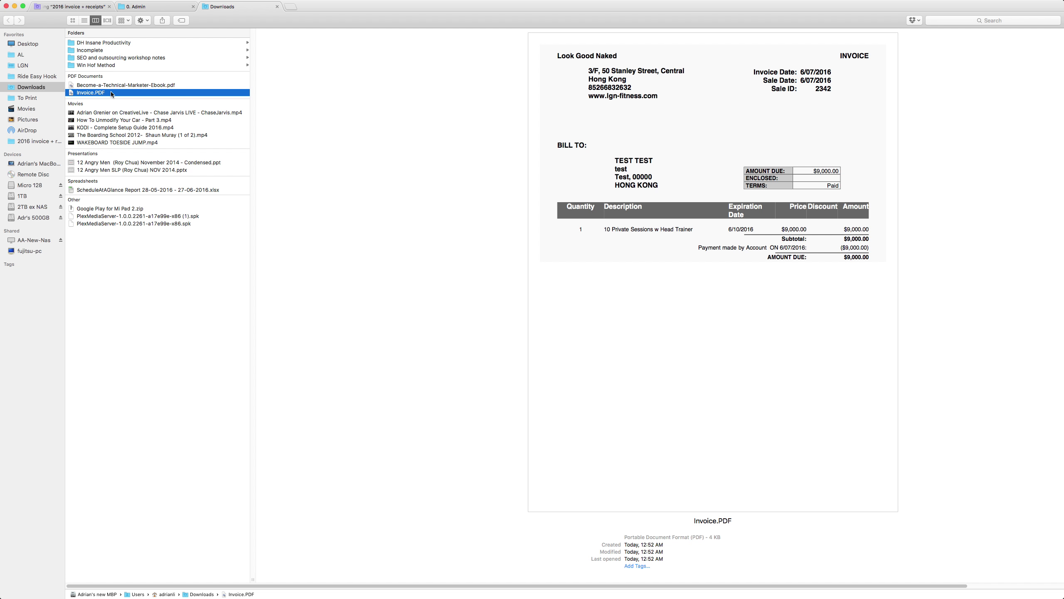
- Rename Invoice.PDF to '2016_2342_PT_invoice_(test_test) - unpaid.PDF'
key(Return)
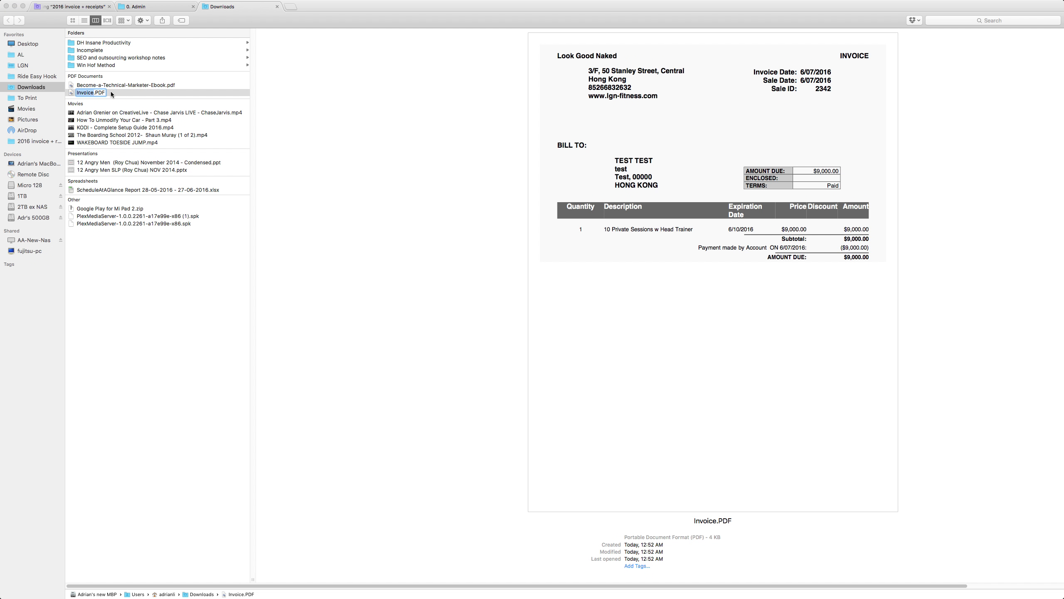
text(2016)
text( 2)
text(342)
text(_)
text(PT_)
text(invoice_()
text(test)
text(_)
text(test)
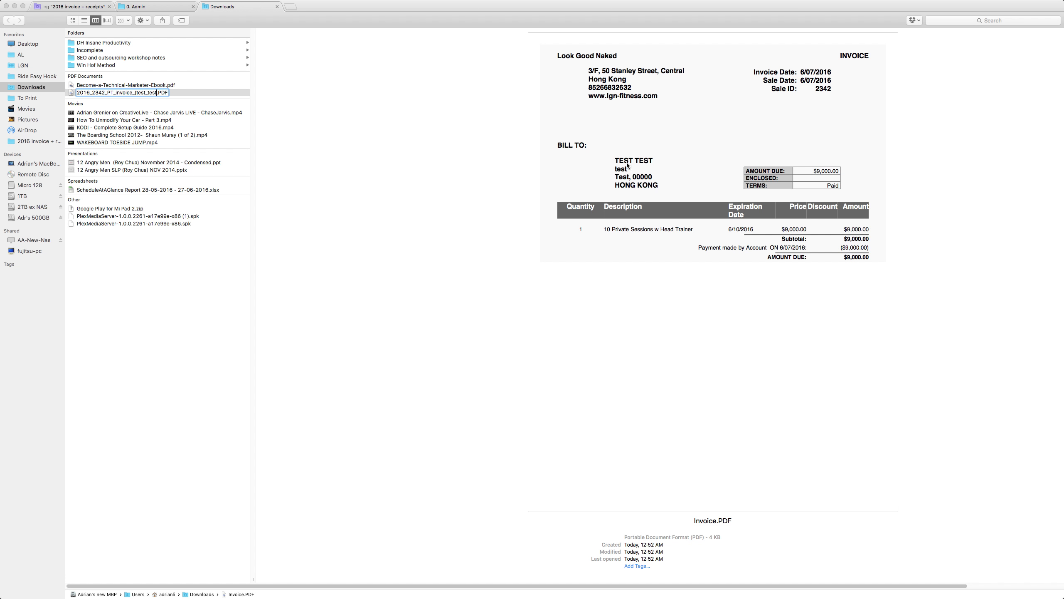
text() - )
text(unpaid)
key(Return)
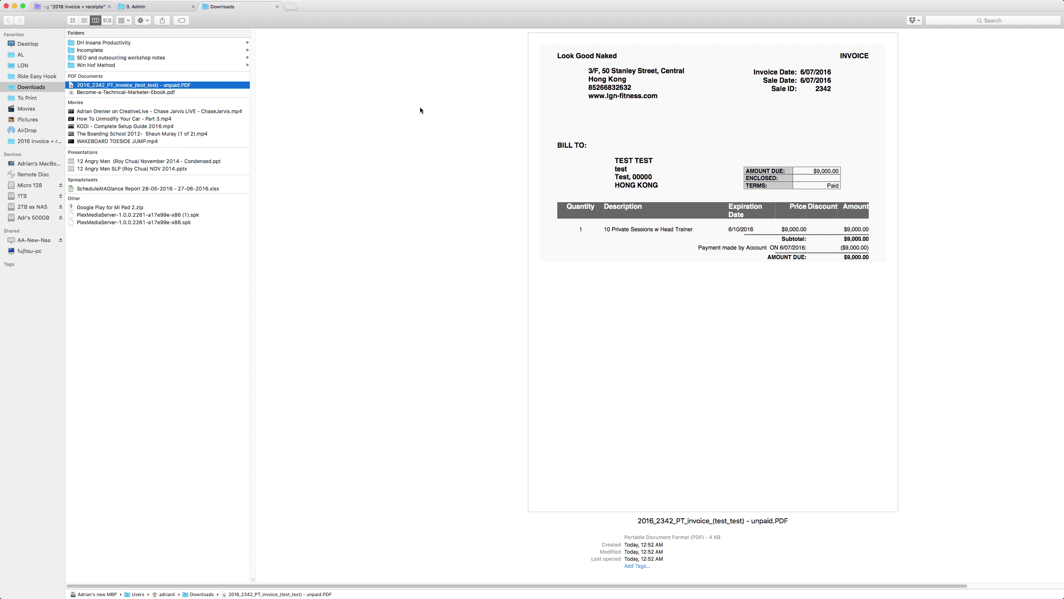